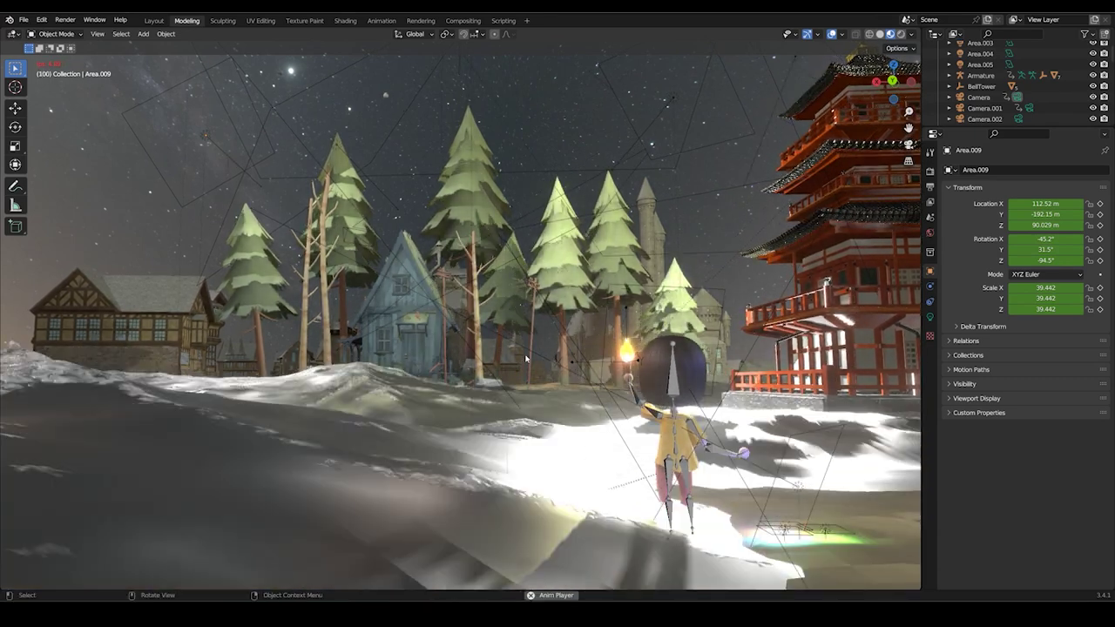
Stop the snow village playback, select the future car master 2 car, and pan along the bridge
{"action": "key", "text": "space"}
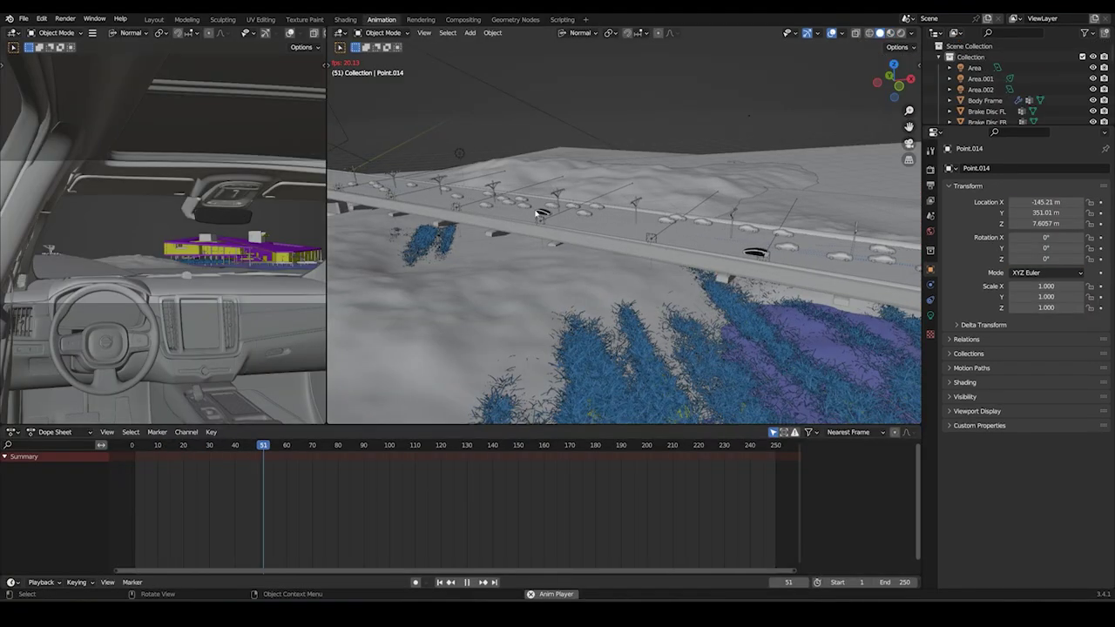
{"action": "left_click", "coordinate": [540, 213]}
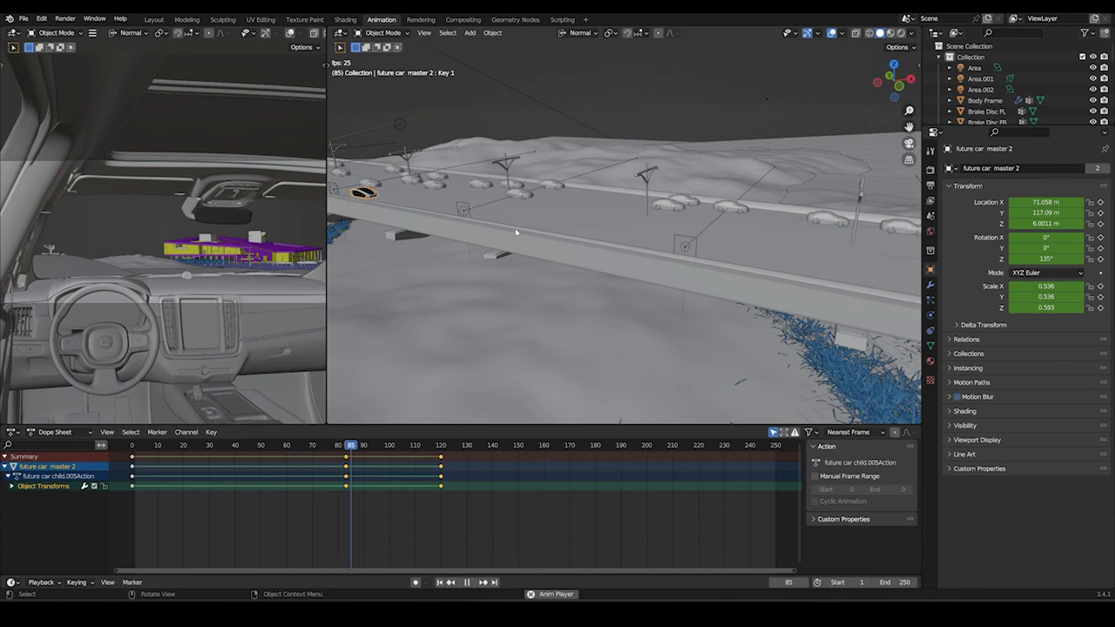
{"action": "key", "text": "space"}
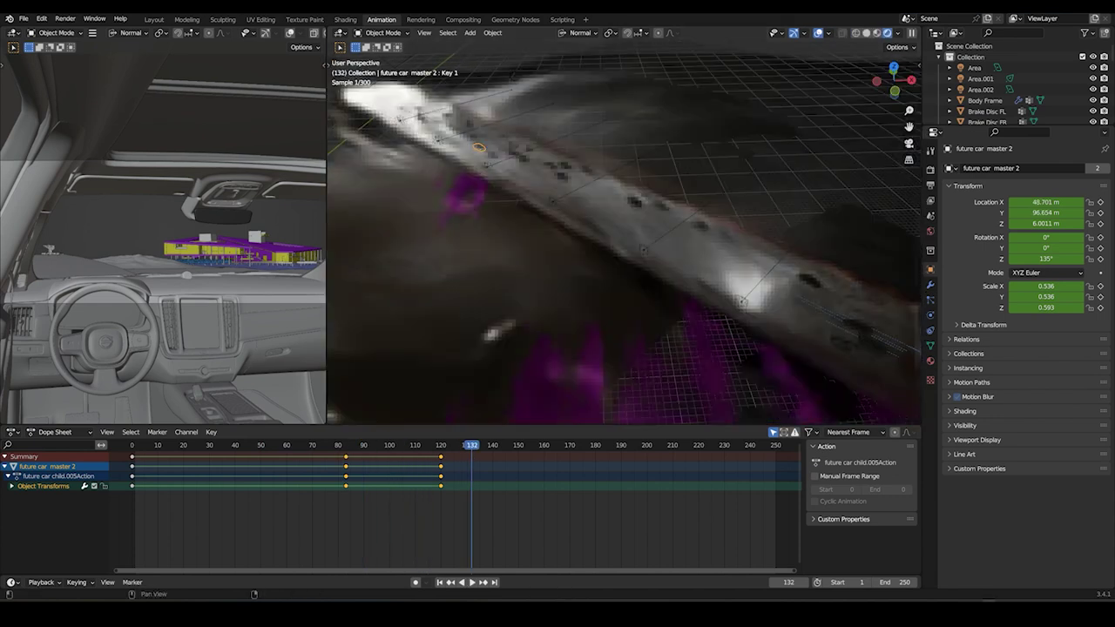
{"action": "middle_click_drag", "start_coordinate": [772, 264], "coordinate": [755, 224], "text": "shift"}
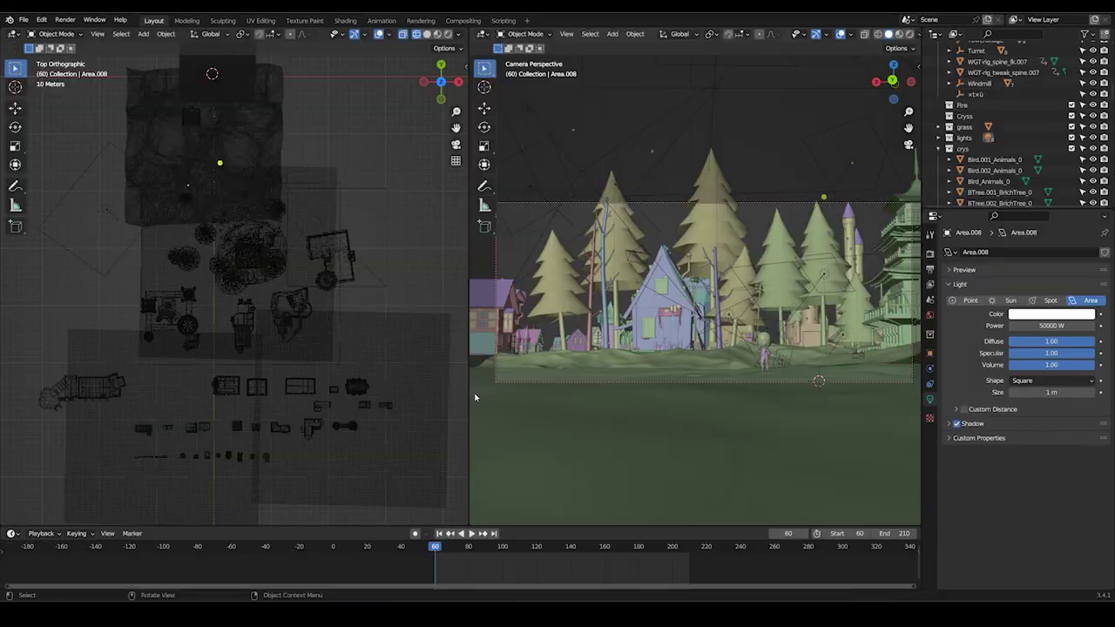
{"action": "left_click_drag", "start_coordinate": [473, 398], "coordinate": [452, 394]}
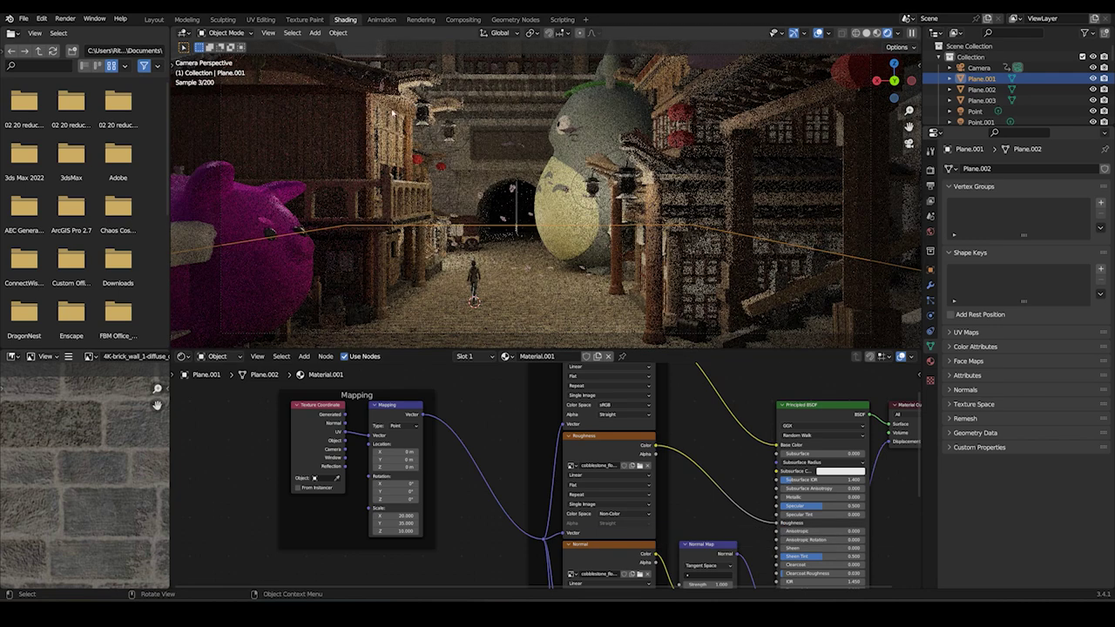
Confirm the staircase's new position, view the building through the camera, and widen the pagoda street view
{"action": "key", "text": "space"}
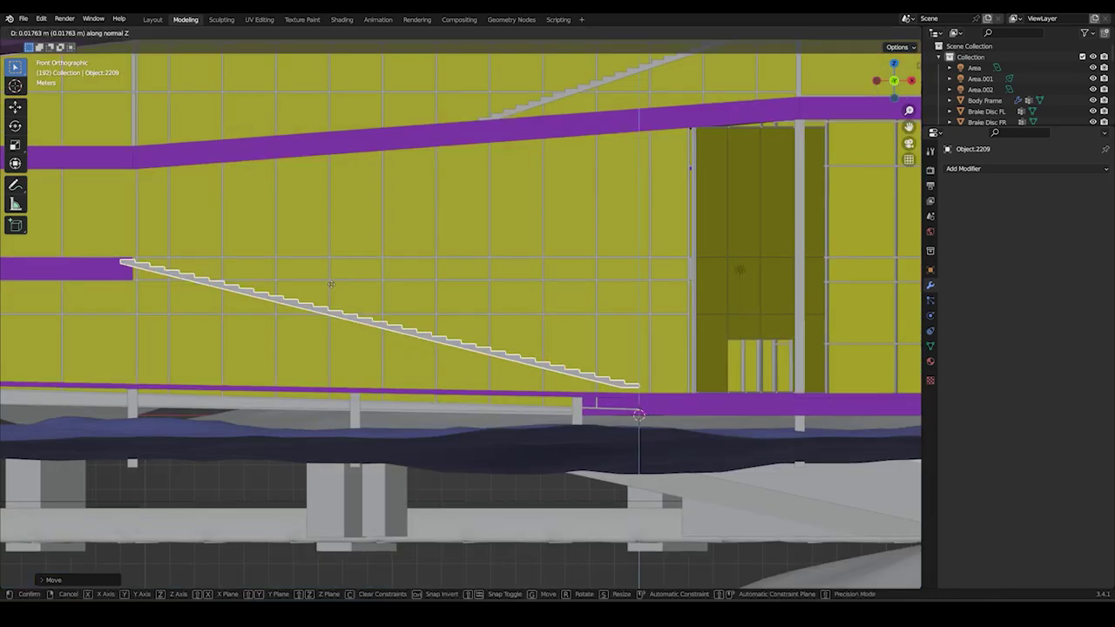
{"action": "left_click", "coordinate": [331, 283]}
{"action": "middle_click_drag", "start_coordinate": [331, 283], "coordinate": [459, 337]}
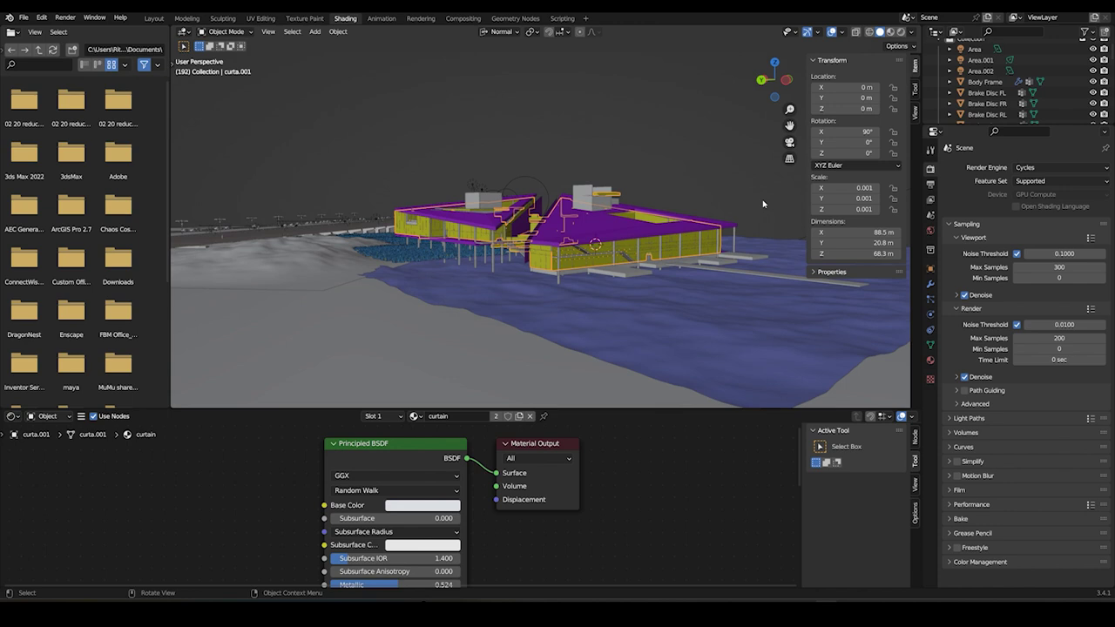
{"action": "key", "text": "KP_0"}
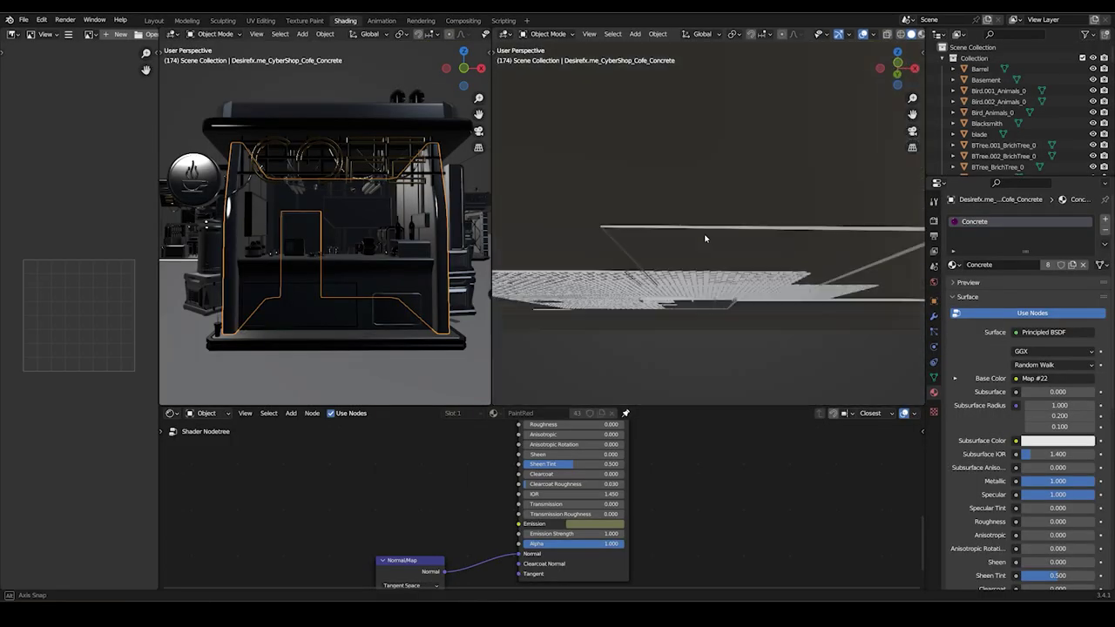
{"action": "middle_click_drag", "start_coordinate": [663, 283], "coordinate": [688, 262]}
{"action": "scroll", "coordinate": [688, 261], "scroll_direction": "up", "scroll_amount": 3}
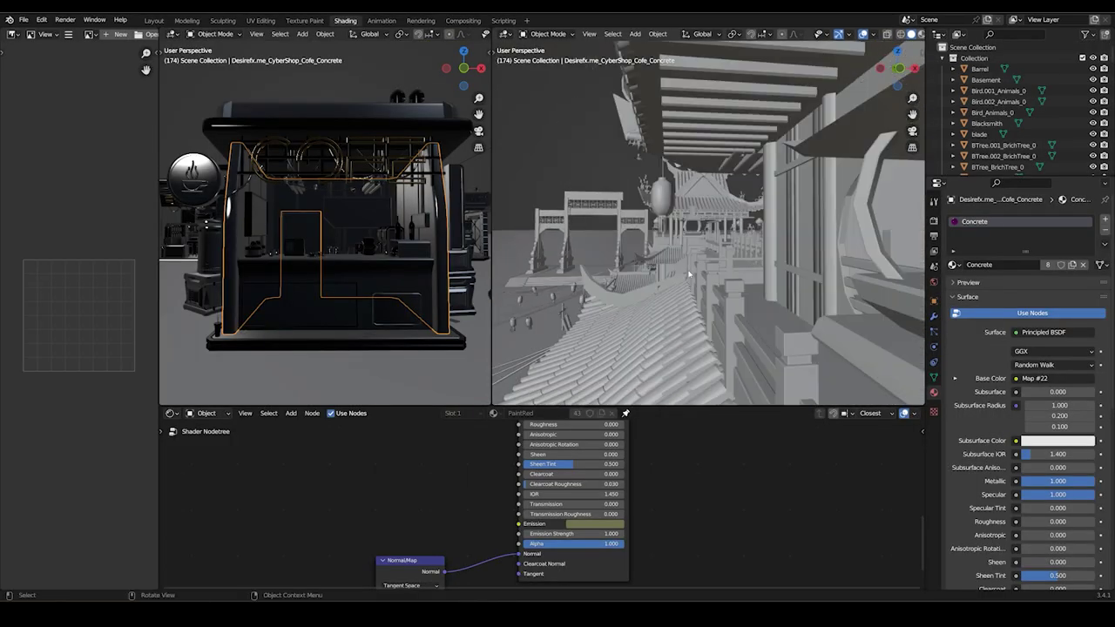
{"action": "left_click_drag", "start_coordinate": [491, 261], "coordinate": [437, 261]}
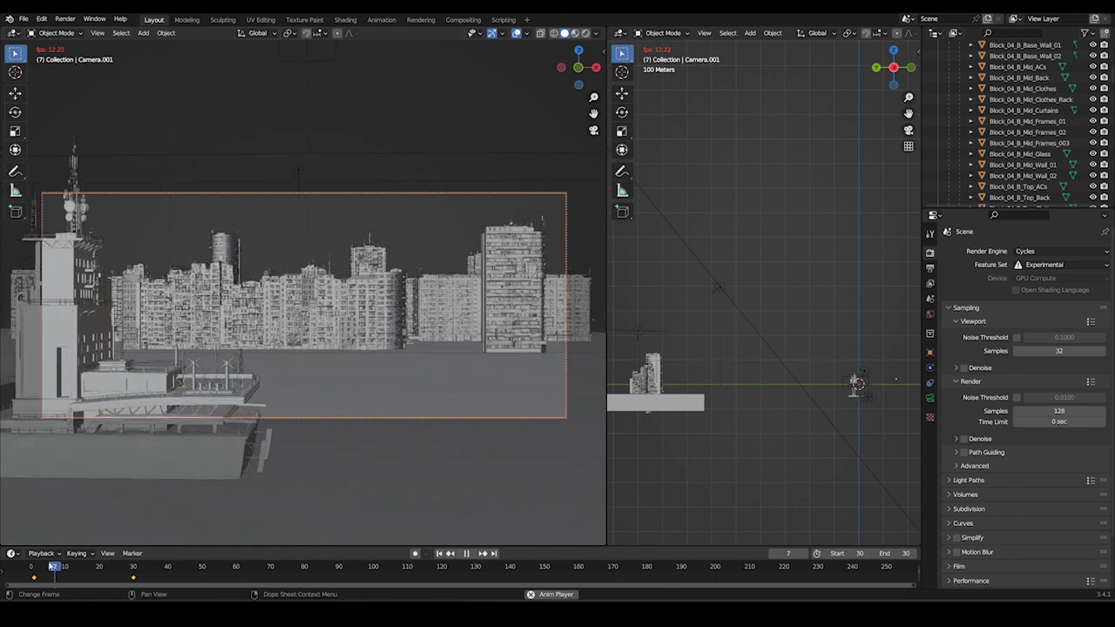
In the Shading layout, select an awnings object and view the city skyline from the front
{"action": "left_click", "coordinate": [341, 19]}
{"action": "middle_click_drag", "start_coordinate": [637, 177], "coordinate": [509, 166]}
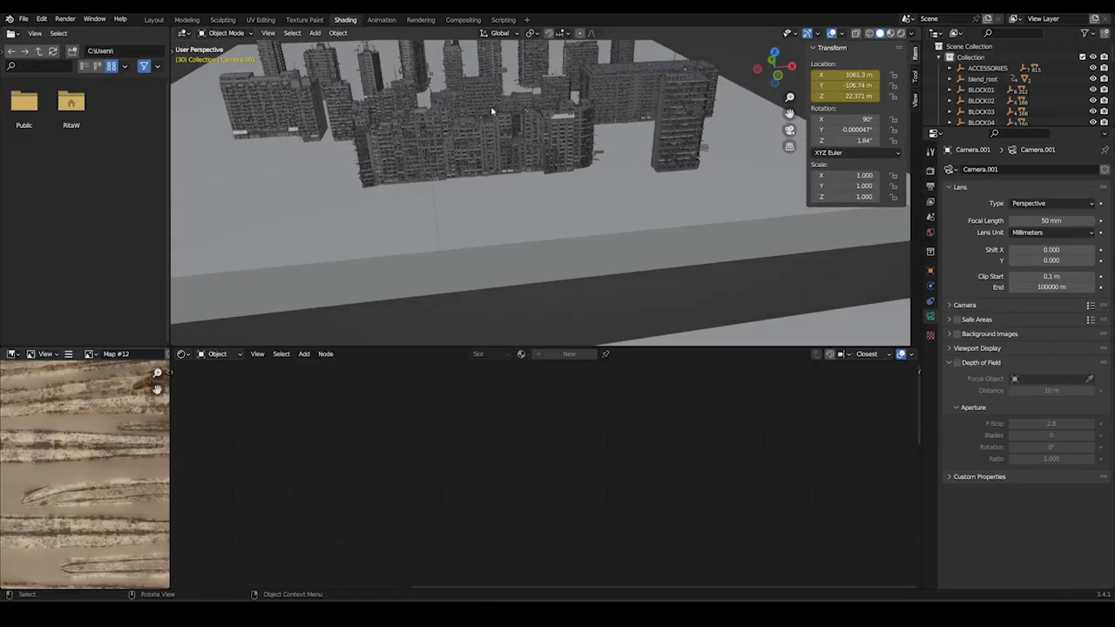
{"action": "left_click", "coordinate": [509, 122]}
{"action": "scroll", "coordinate": [510, 161], "scroll_direction": "down", "scroll_amount": 5}
{"action": "left_click", "coordinate": [774, 70]}
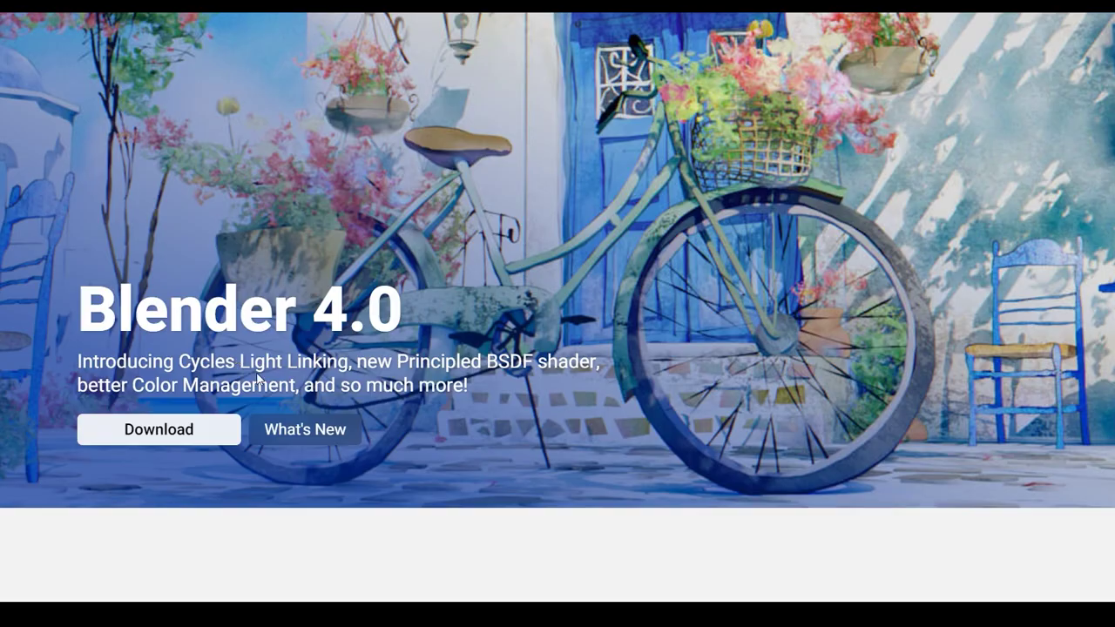
Scroll the blender.org features page past Modeling and VFX down to the feature cards
{"action": "scroll", "coordinate": [204, 406], "scroll_direction": "down", "scroll_amount": 3}
{"action": "scroll", "coordinate": [204, 408], "scroll_direction": "down", "scroll_amount": 5}
{"action": "scroll", "coordinate": [246, 447], "scroll_direction": "down", "scroll_amount": 5}
{"action": "scroll", "coordinate": [391, 291], "scroll_direction": "down", "scroll_amount": 1}
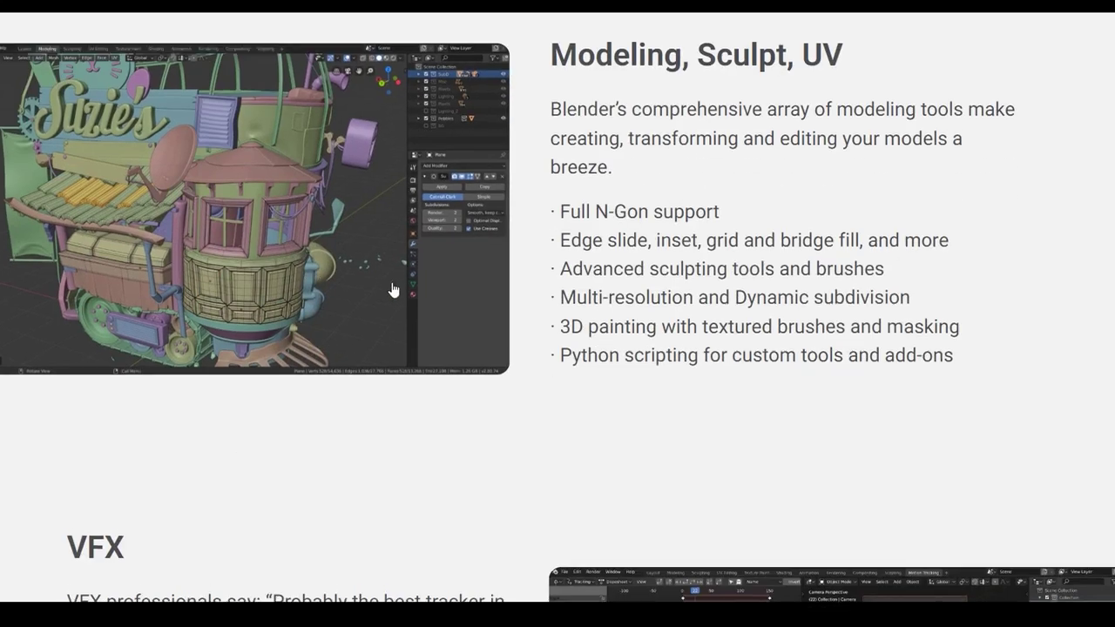
{"action": "scroll", "coordinate": [876, 179], "scroll_direction": "up", "scroll_amount": 4}
{"action": "scroll", "coordinate": [356, 368], "scroll_direction": "down", "scroll_amount": 4}
{"action": "scroll", "coordinate": [365, 367], "scroll_direction": "down", "scroll_amount": 3}
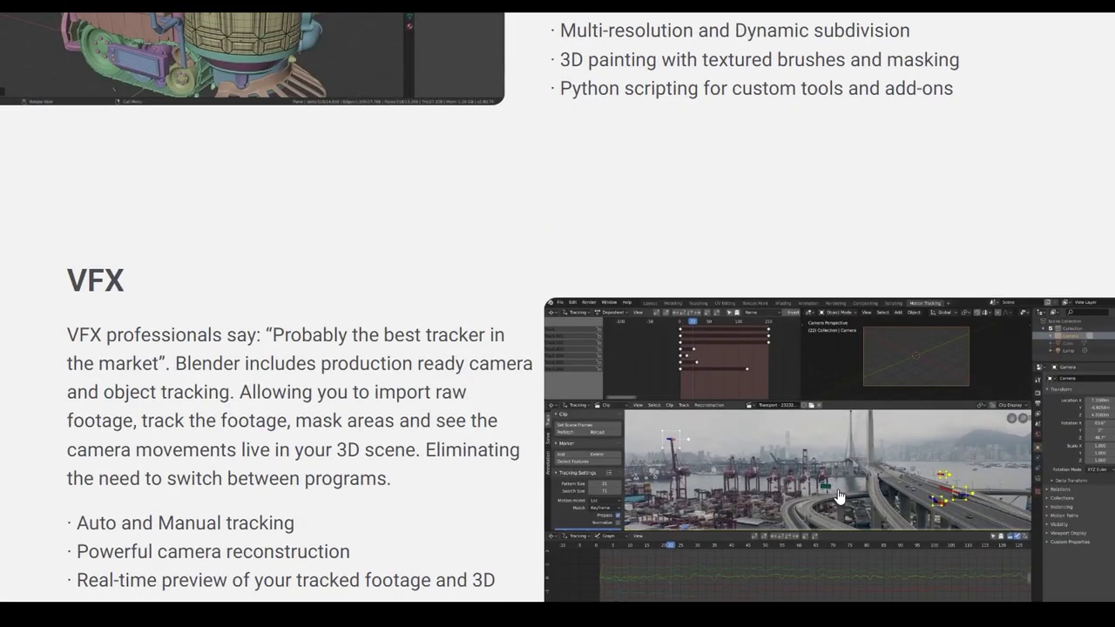
{"action": "scroll", "coordinate": [837, 487], "scroll_direction": "down", "scroll_amount": 6}
{"action": "scroll", "coordinate": [837, 487], "scroll_direction": "down", "scroll_amount": 6}
{"action": "scroll", "coordinate": [837, 487], "scroll_direction": "down", "scroll_amount": 5}
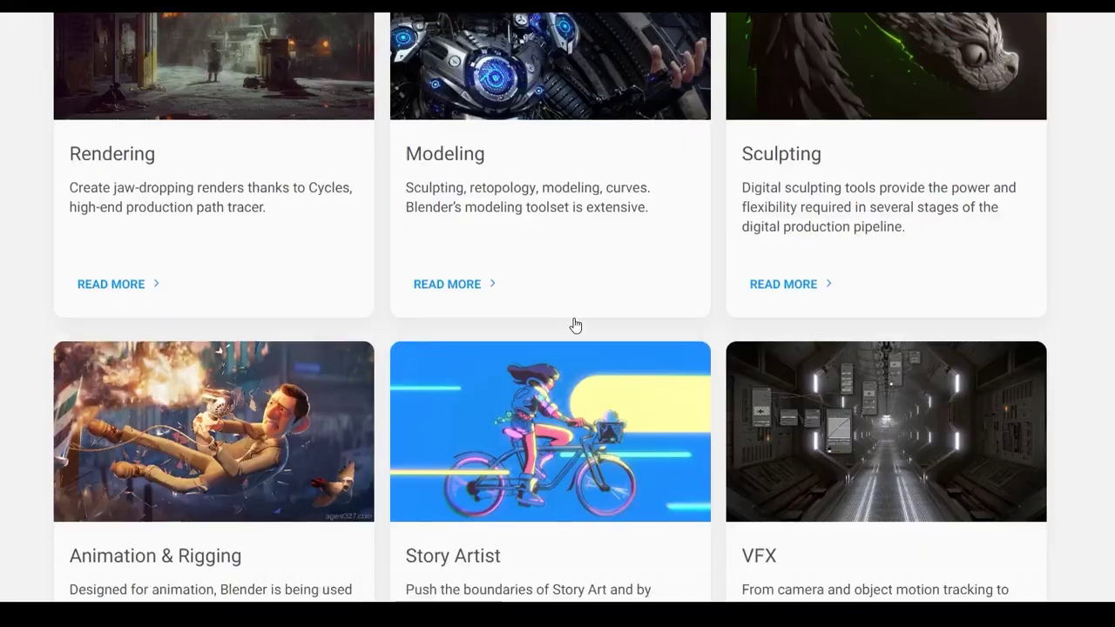
{"action": "scroll", "coordinate": [573, 323], "scroll_direction": "down", "scroll_amount": 3}
{"action": "scroll", "coordinate": [572, 324], "scroll_direction": "down", "scroll_amount": 8}
{"action": "scroll", "coordinate": [566, 317], "scroll_direction": "up", "scroll_amount": 8}
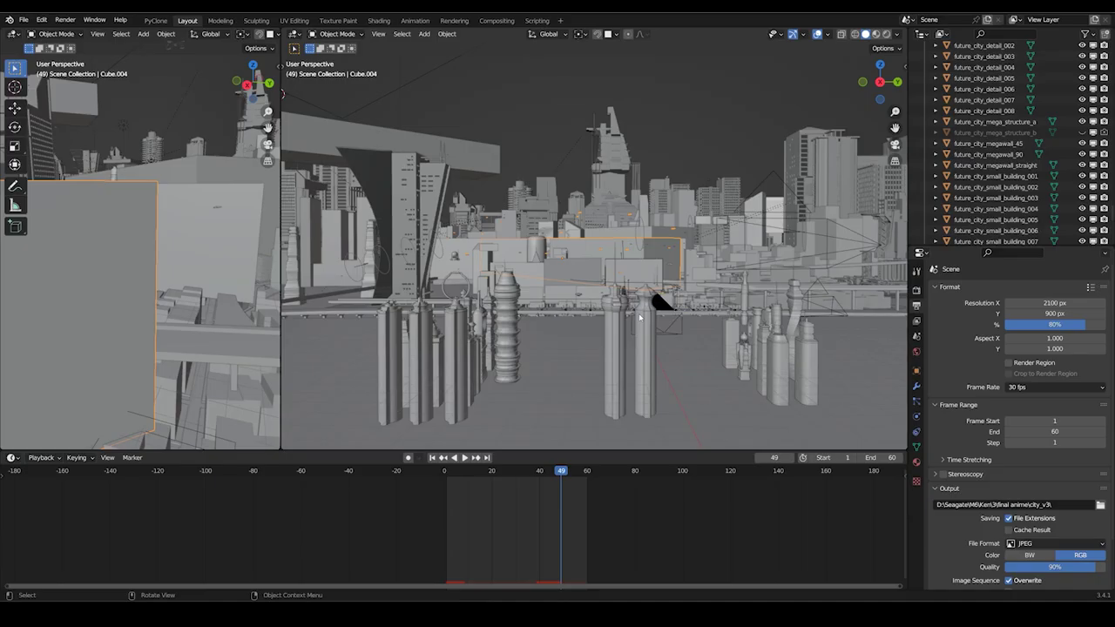
Play the futuristic city's camera animation through the scene camera, then stop it
{"action": "key", "text": "space"}
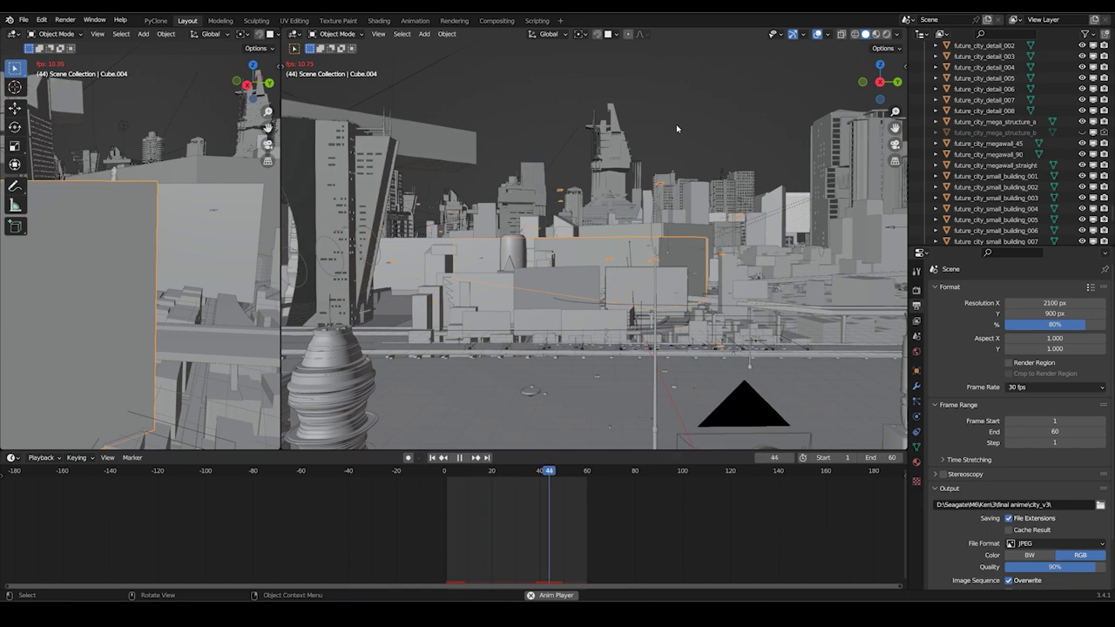
{"action": "key", "text": "Home"}
{"action": "mouse_move", "coordinate": [677, 129]}
{"action": "middle_mouse_down"}
{"action": "mouse_move", "coordinate": [665, 199]}
{"action": "mouse_move", "coordinate": [684, 207]}
{"action": "middle_mouse_up"}
{"action": "key", "text": "space"}
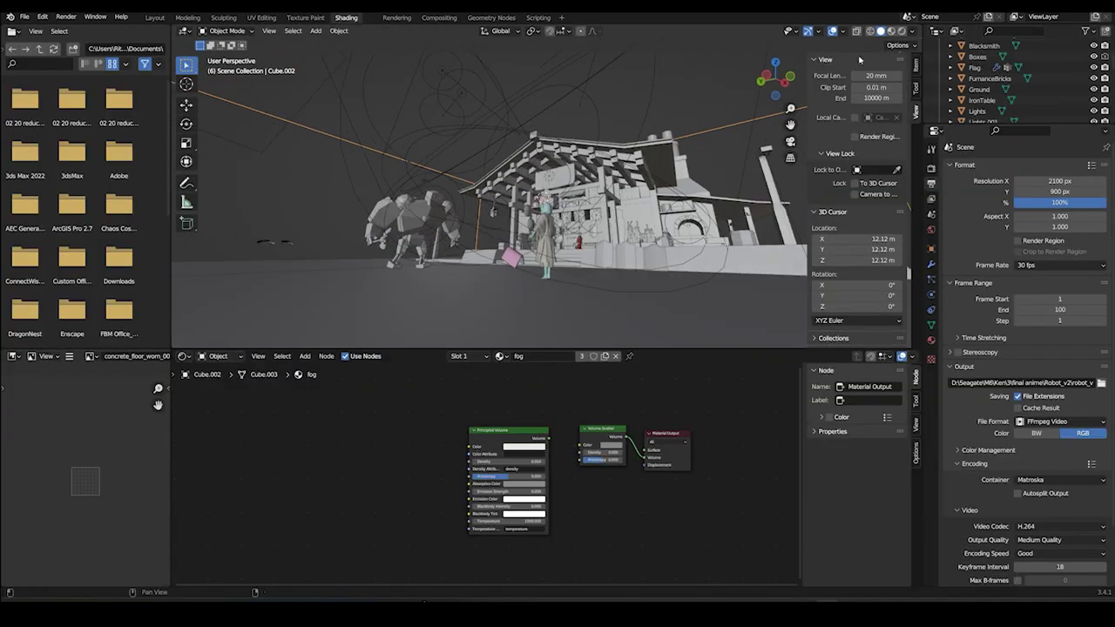
Show the foggy robot scene in Material Preview, then fully rendered
{"action": "left_click", "coordinate": [890, 30]}
{"action": "left_click", "coordinate": [901, 31]}
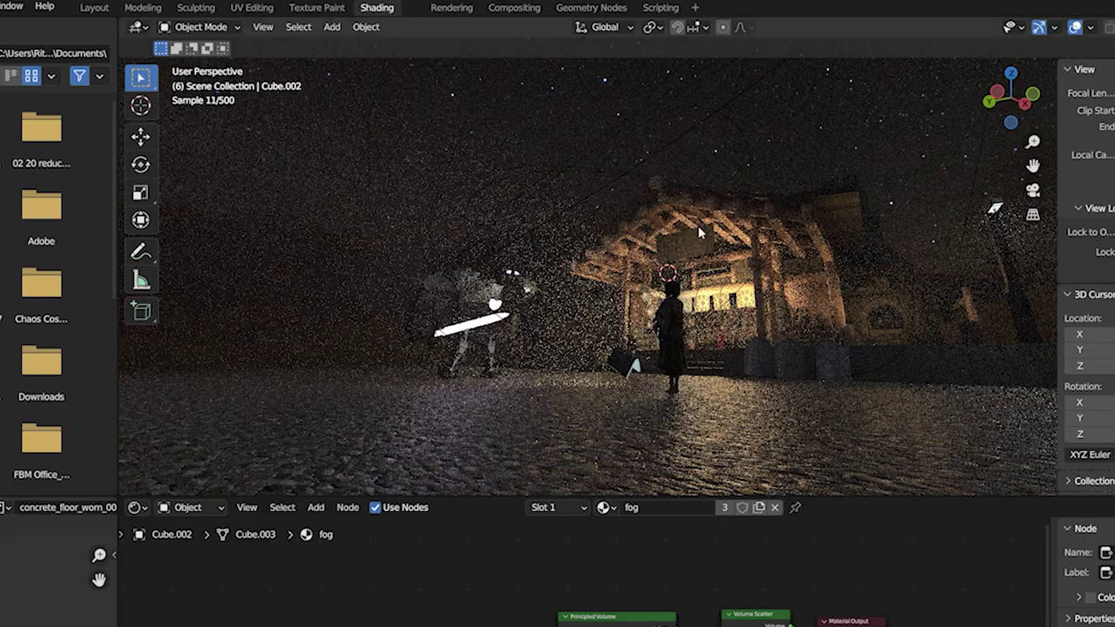
{"action": "scroll", "coordinate": [519, 261], "scroll_direction": "up", "scroll_amount": 3}
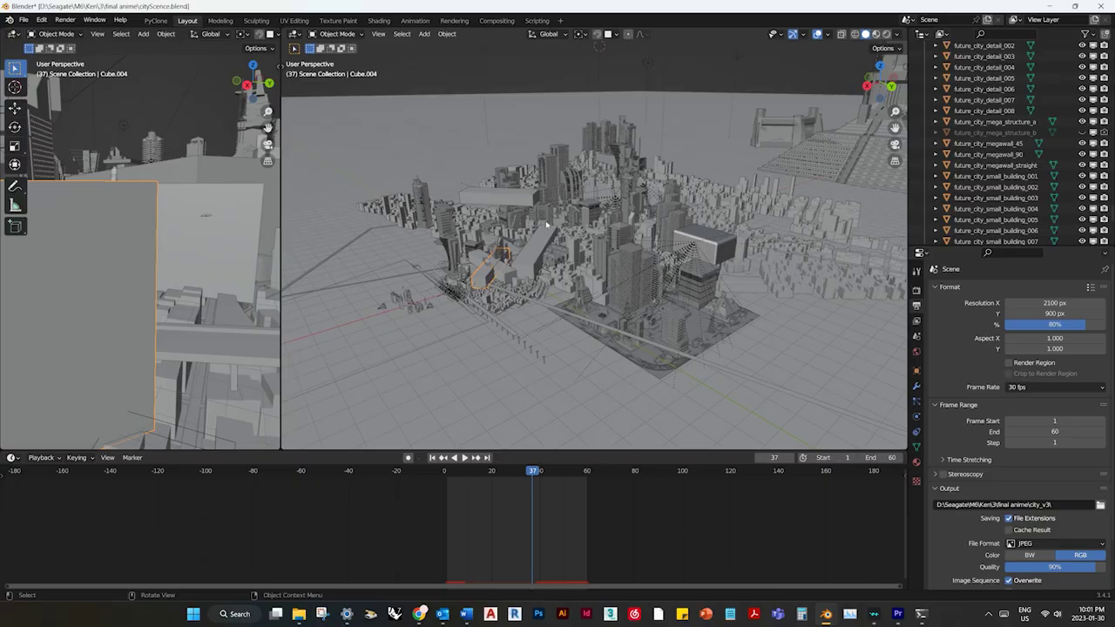
{"action": "scroll", "coordinate": [547, 224], "scroll_direction": "up", "scroll_amount": 5}
Fly down to city street level, preview its materials, then return to Solid shading
{"action": "middle_click_drag", "start_coordinate": [547, 224], "coordinate": [893, 12]}
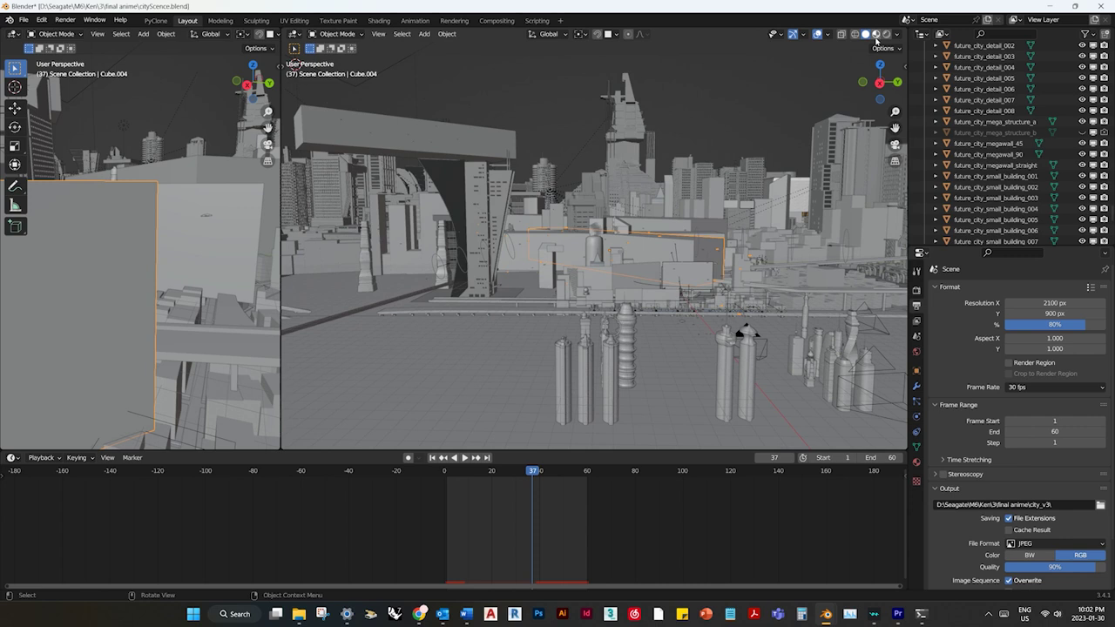
{"action": "left_click", "coordinate": [875, 36]}
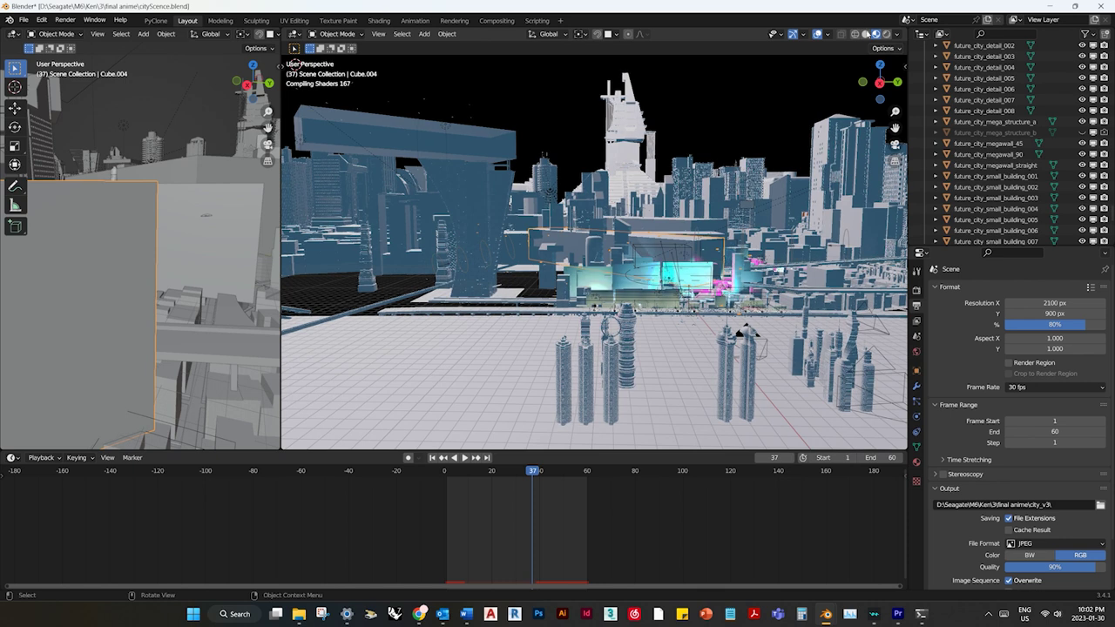
{"action": "left_click", "coordinate": [865, 34]}
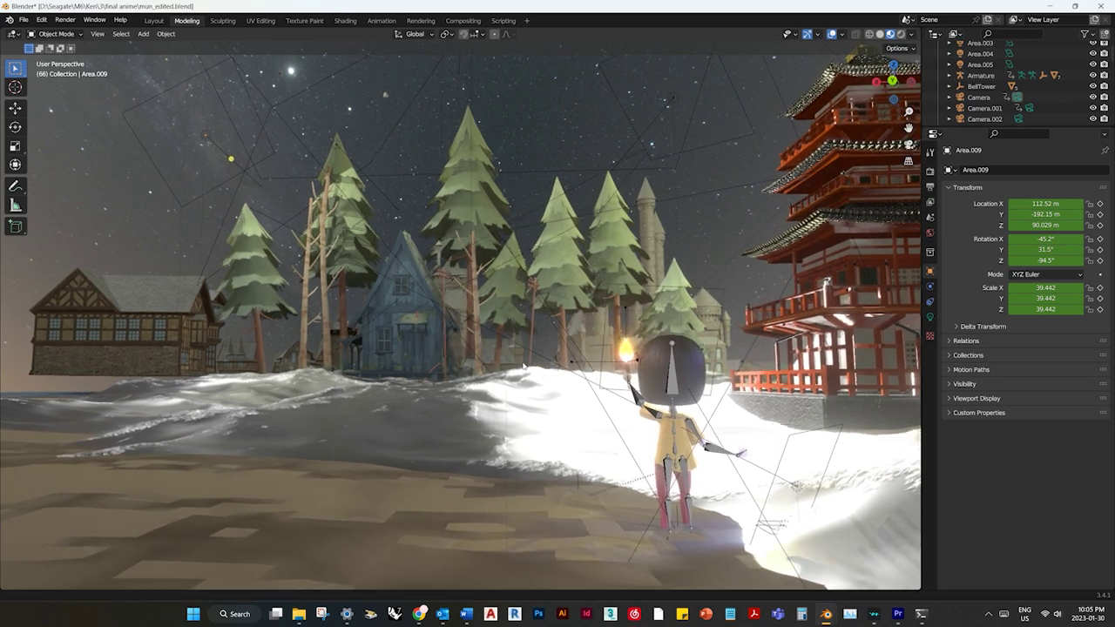
Play the snowy pagoda village animation and stop it at frame 128
{"action": "key", "text": "space"}
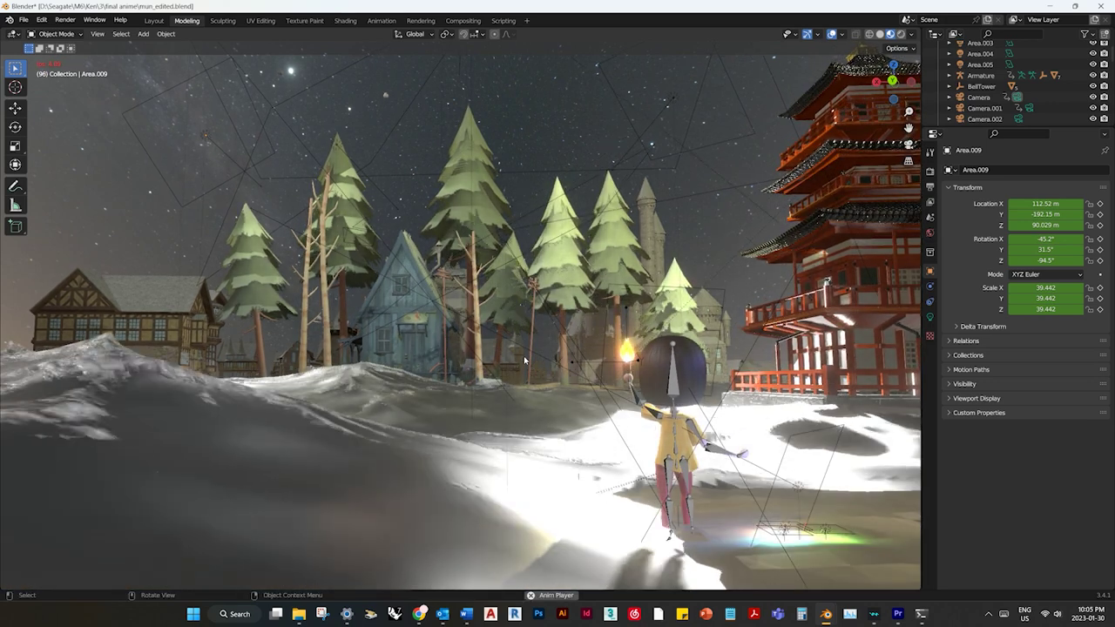
{"action": "key", "text": "space"}
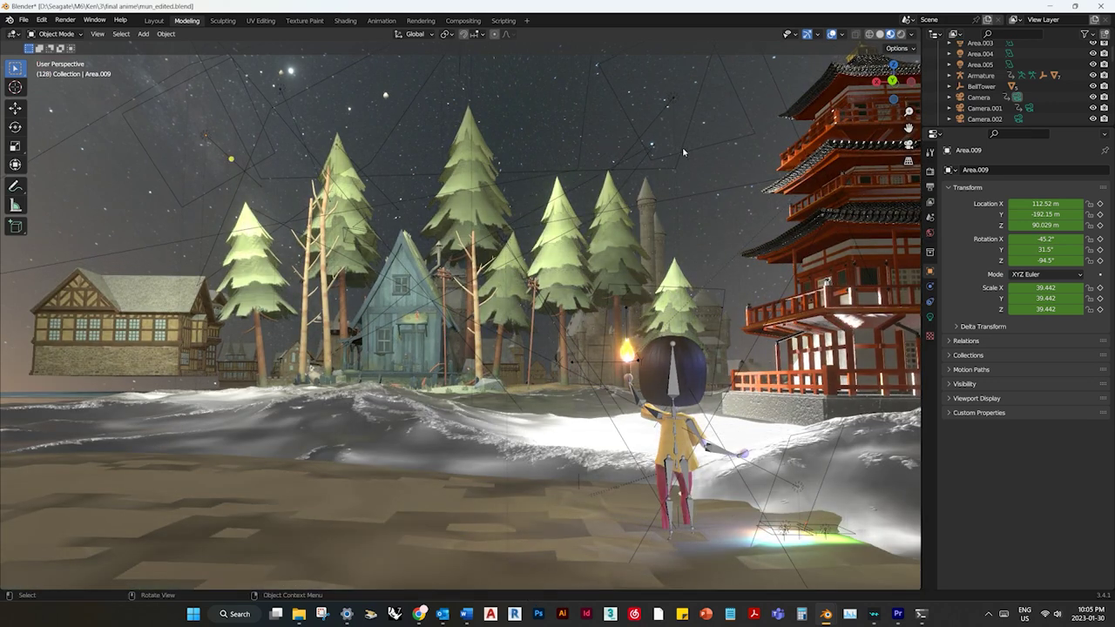